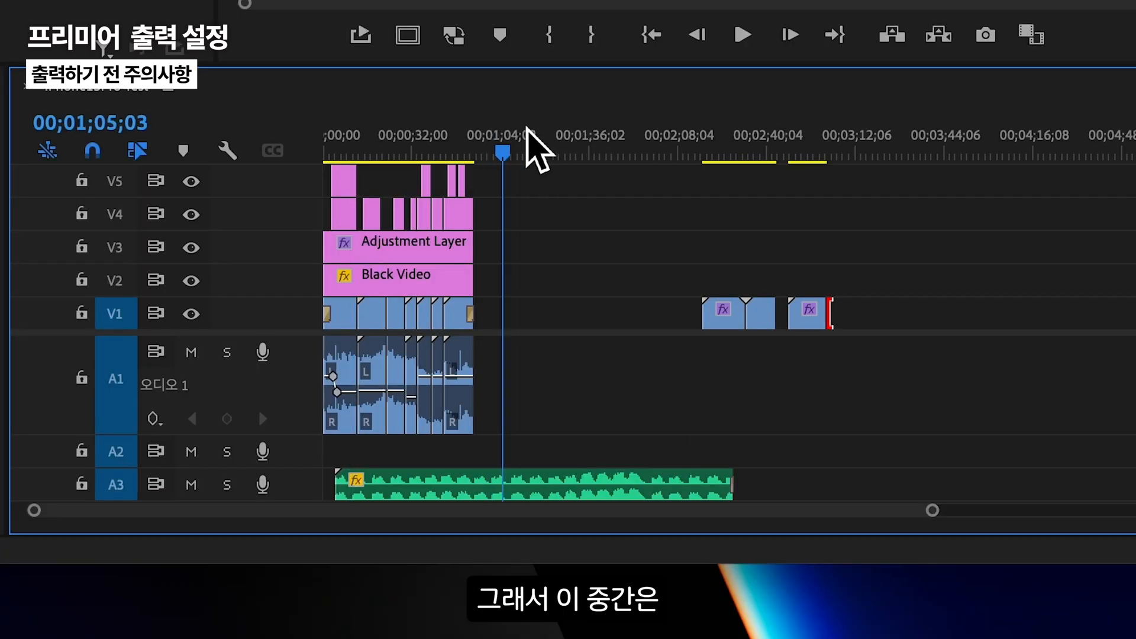
Delete the stray V1 clips beyond the main edit and trim the A3 music clip to end with the main edit
left_click(598, 142)
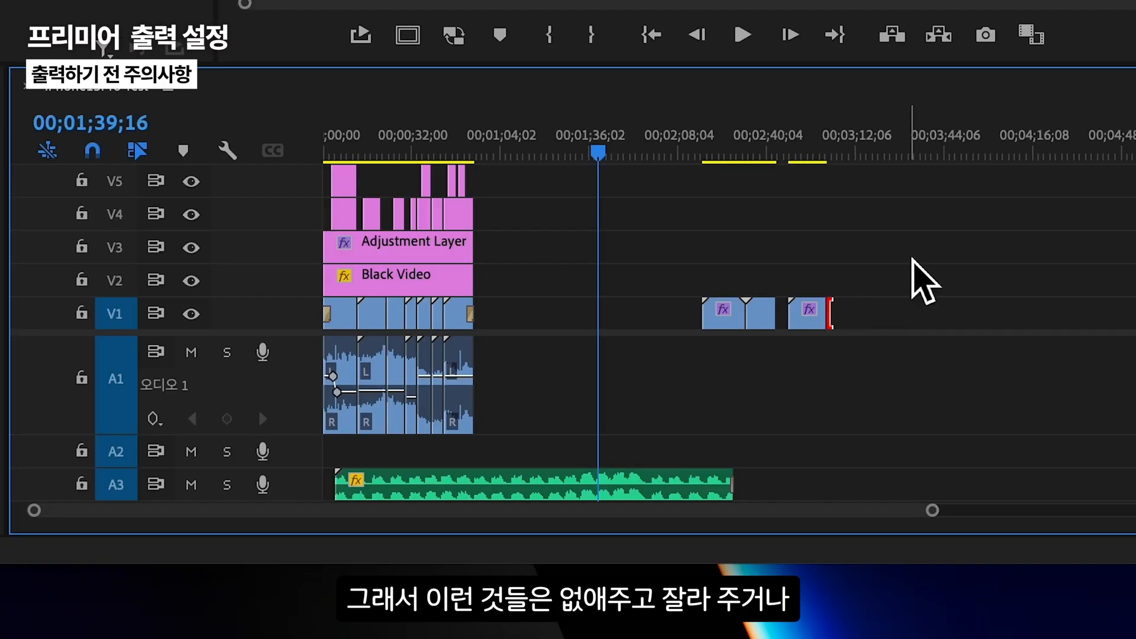
left_click_drag(910, 258, 698, 379)
key("Delete")
left_click_drag(732, 482, 474, 481)
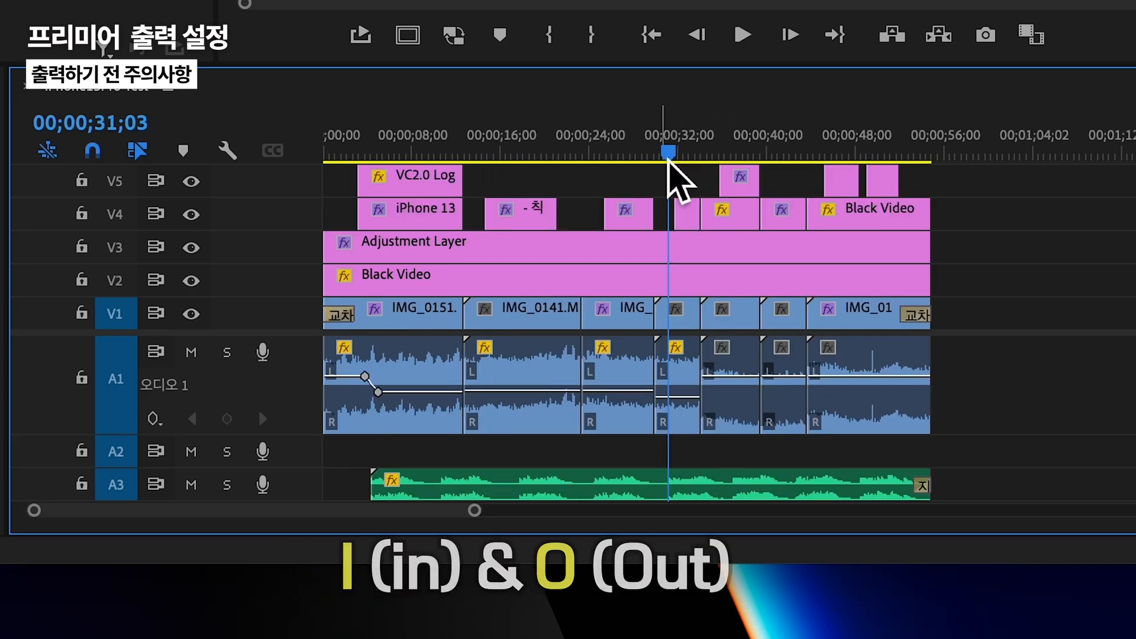
Mark the export range with an in point at the sequence's start and an out point at the end of the last clips
left_click_drag(717, 148, 290, 139)
left_click_drag(413, 140, 822, 145)
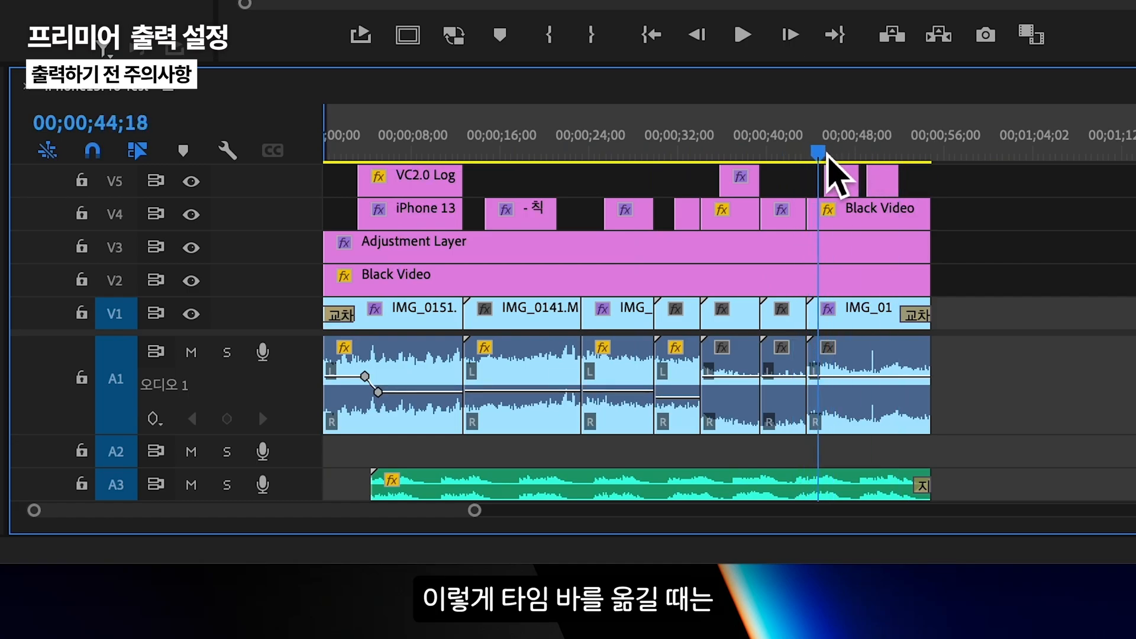
left_click_drag(873, 148, 961, 135)
key("o")
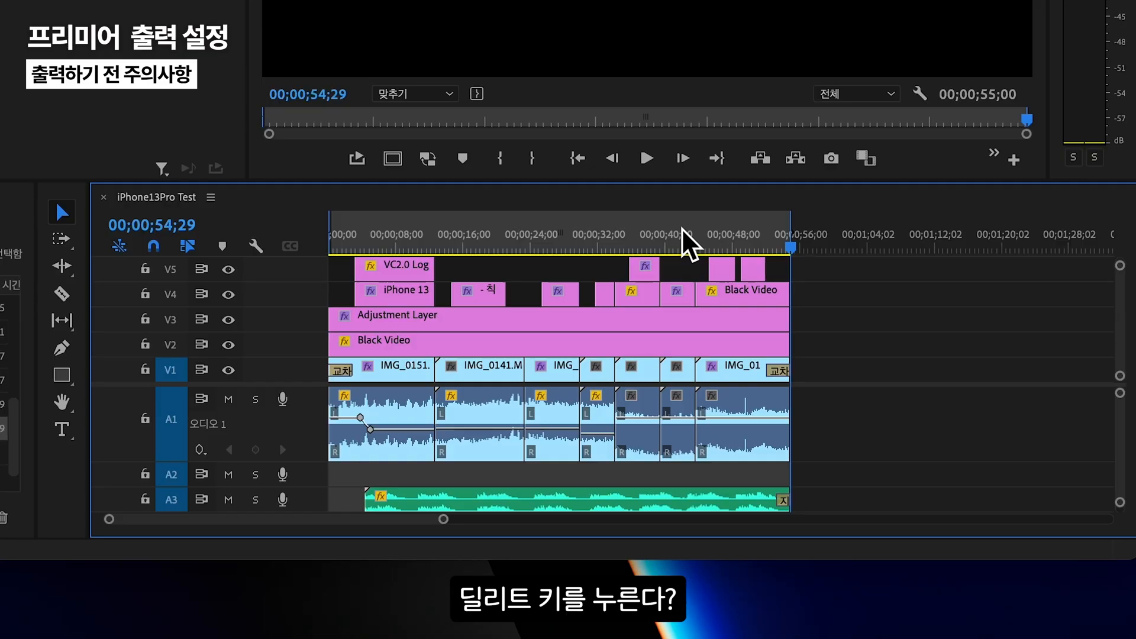
key("Delete")
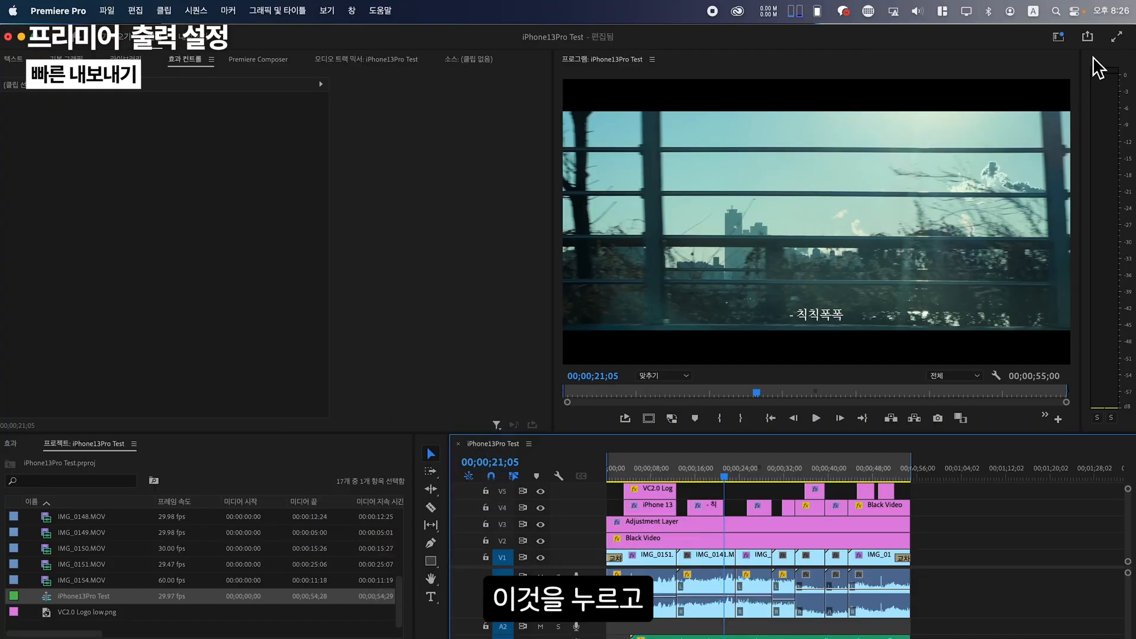
Export the sequence through Quick Export with the Match Source - Adaptive Medium Bitrate preset
left_click(1088, 38)
left_click(1010, 126)
left_click(932, 158)
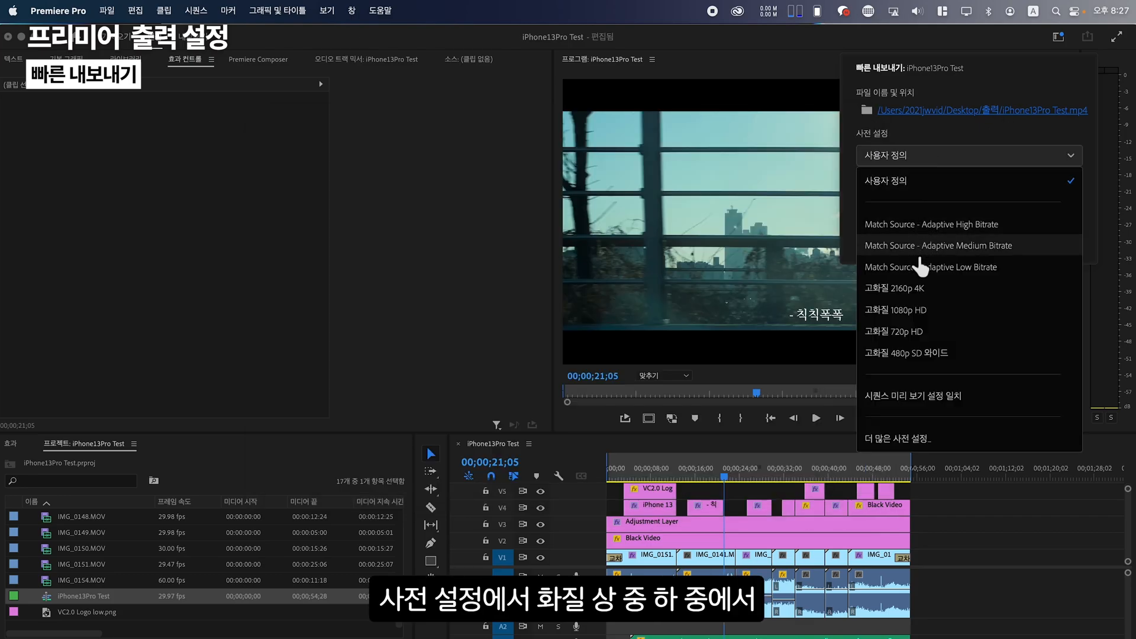
left_click(934, 246)
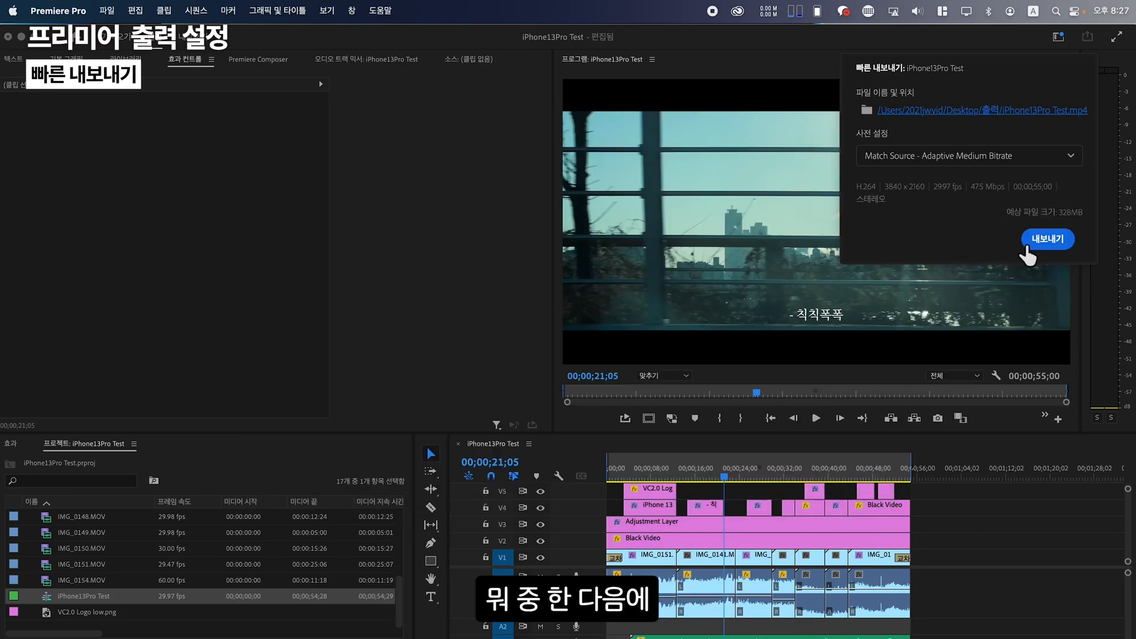
left_click(1045, 241)
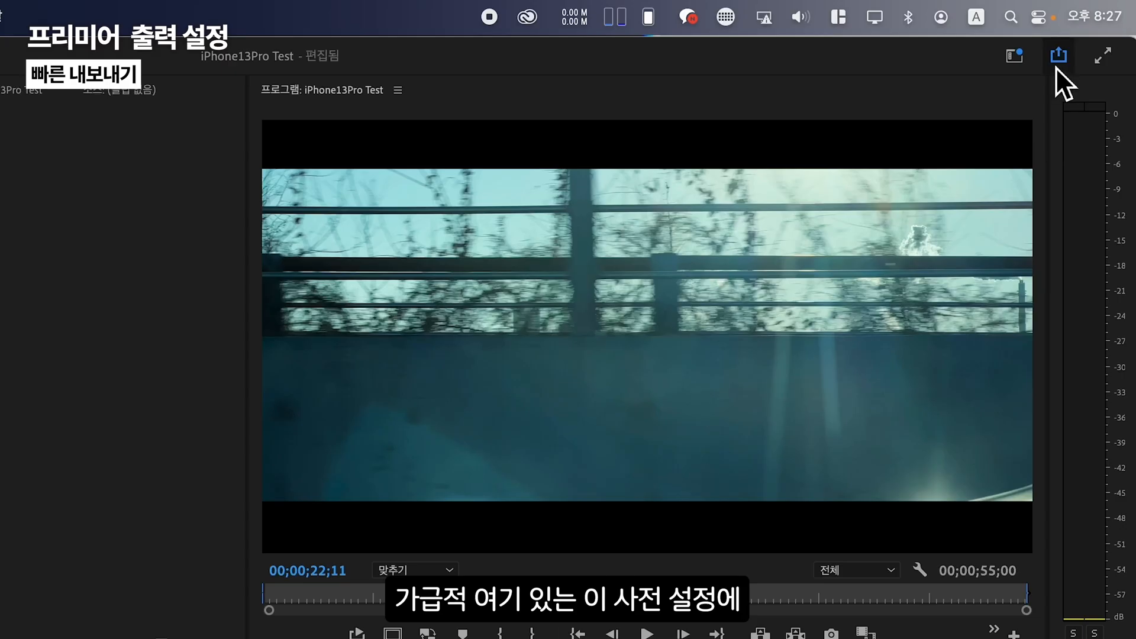
Check the preset choices in Quick Export and close it without exporting
left_click(1057, 62)
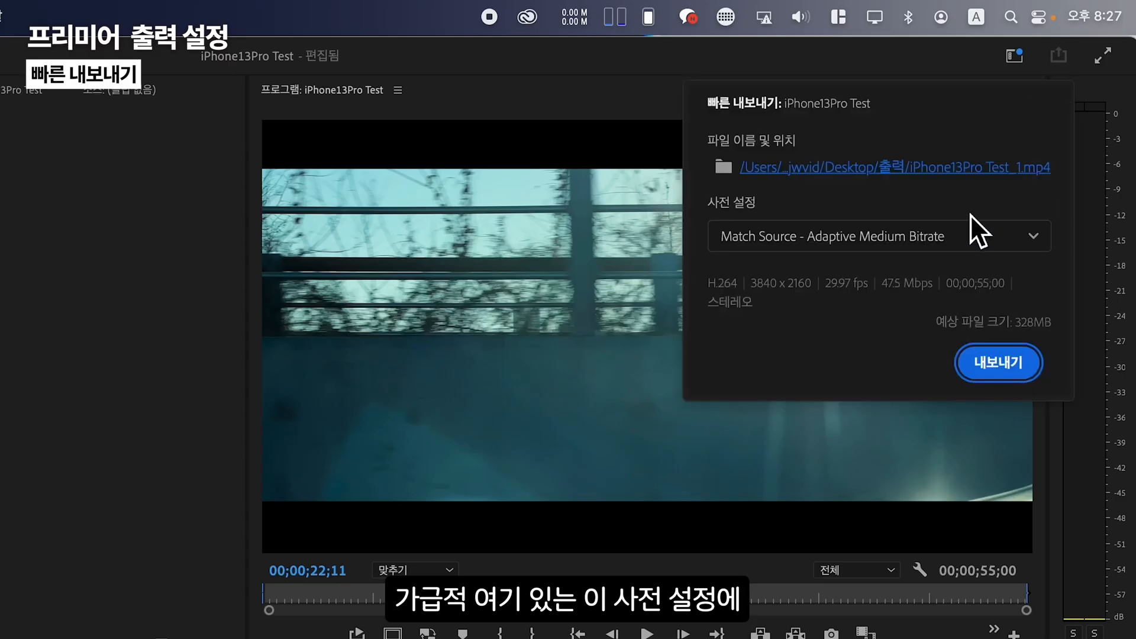
left_click(974, 237)
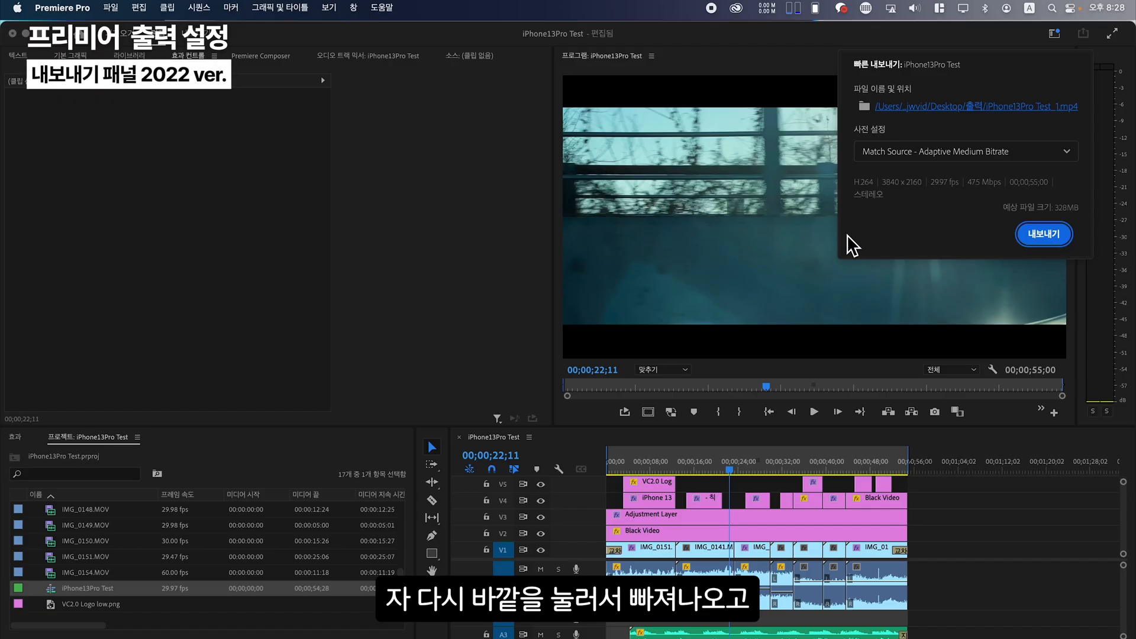
left_click(794, 52)
Open the full export settings for the iPhone13Pro Test sequence
left_click(111, 7)
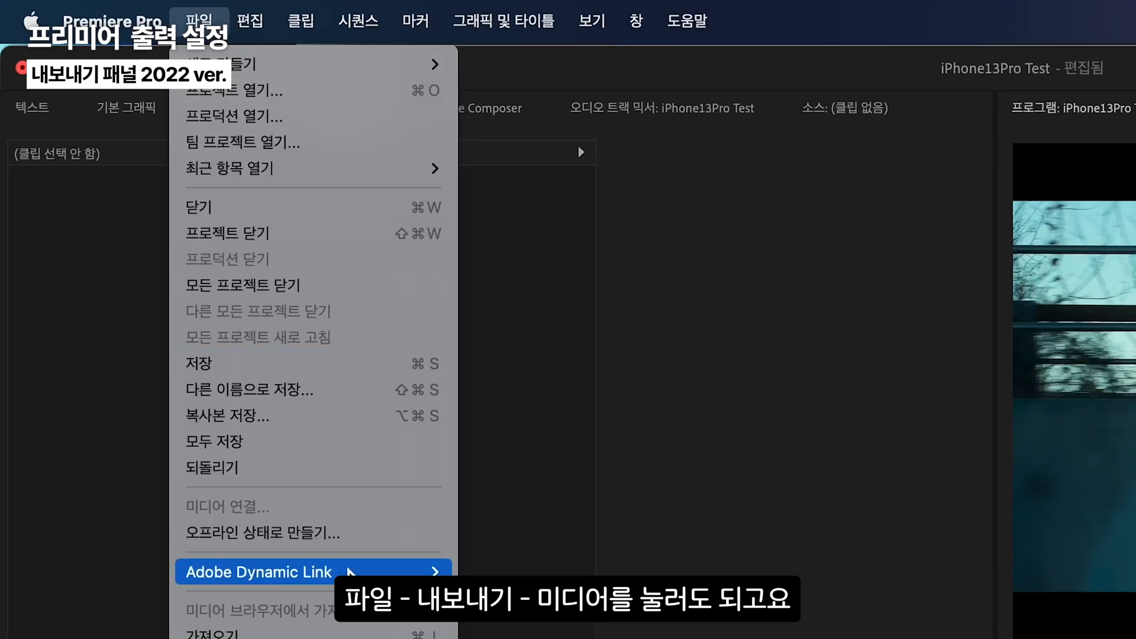
mouse_move(196, 388)
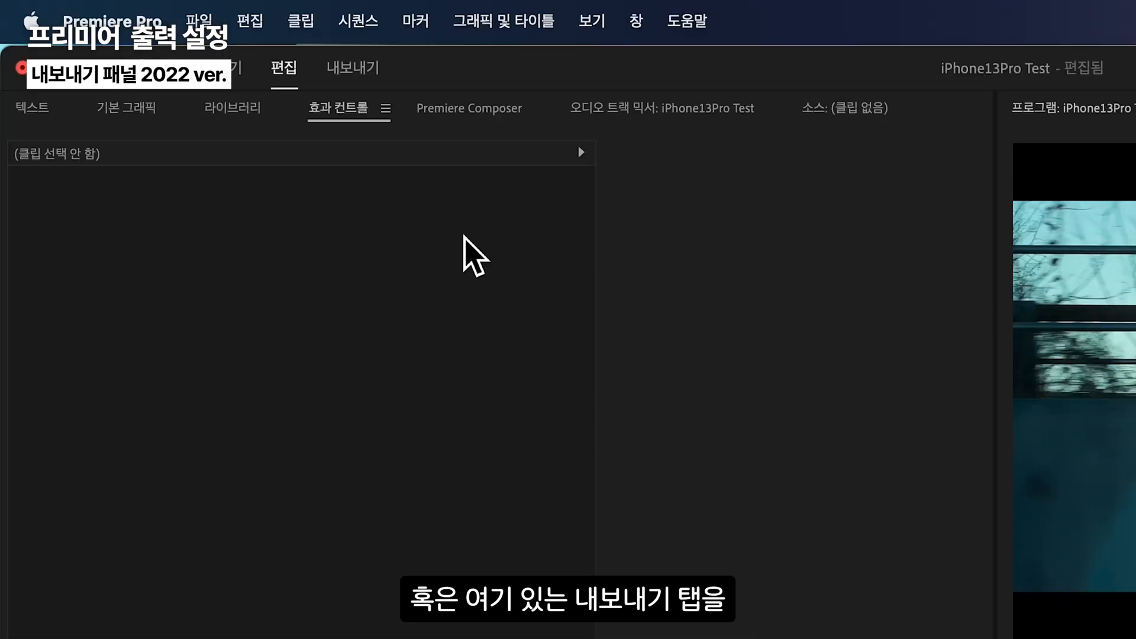
left_click(355, 69)
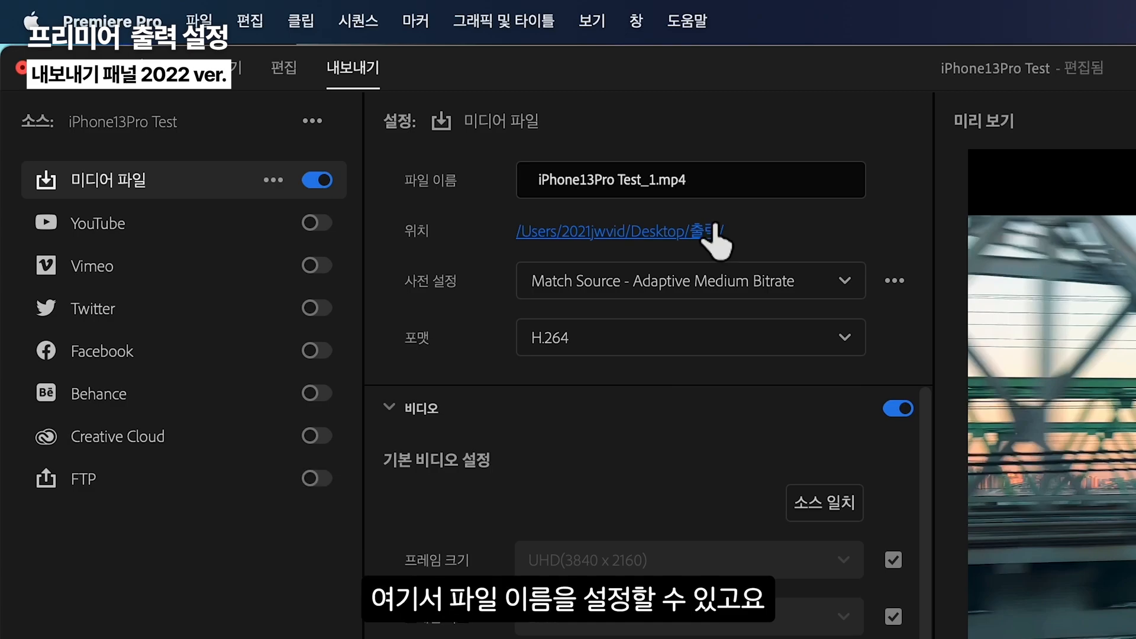
Set the export format to H.264 and the preset to Match Source - Adaptive High Bitrate
left_click(744, 178)
left_click(254, 195)
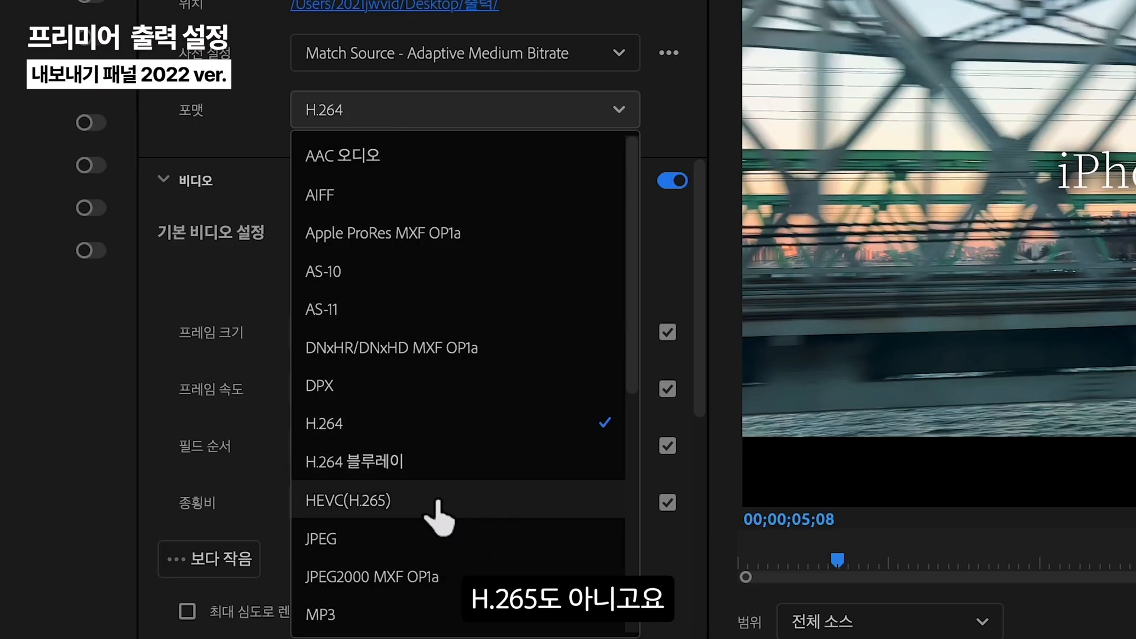
left_click(467, 427)
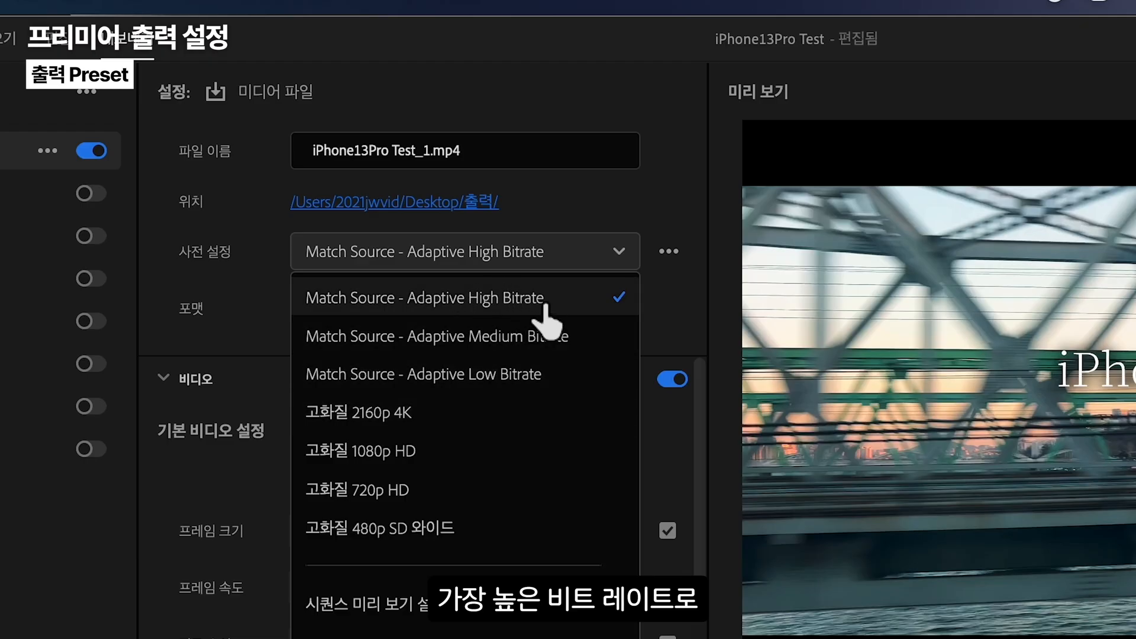
left_click(545, 306)
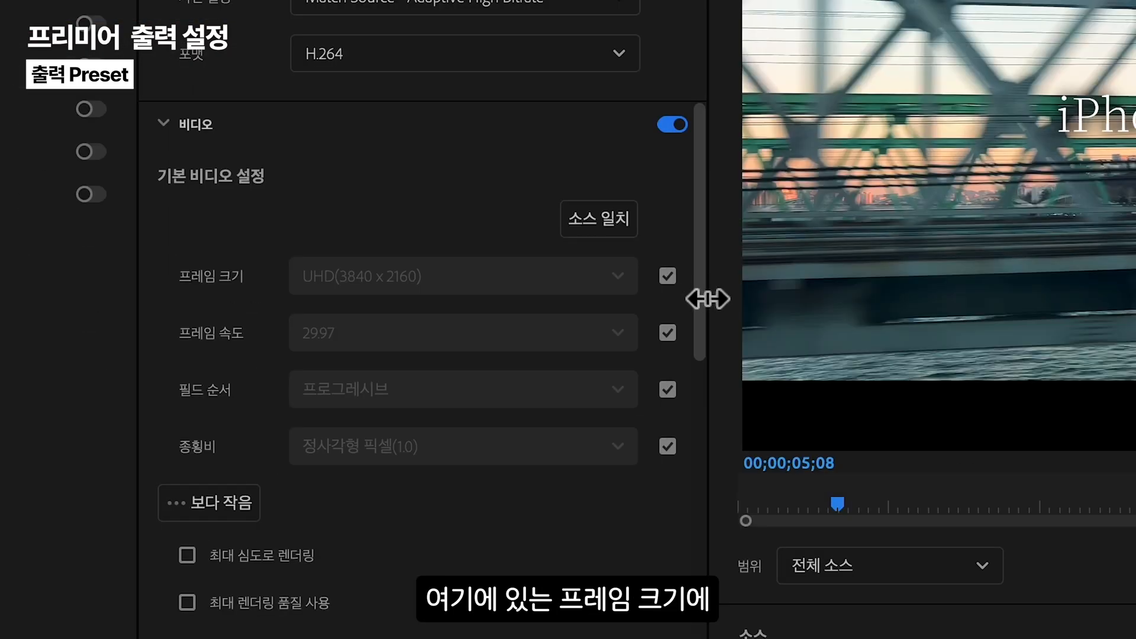
Unlink the export frame size from the source, try the custom and UHD sizes, and set it to Full HD (1920 x 1080)
left_click(669, 277)
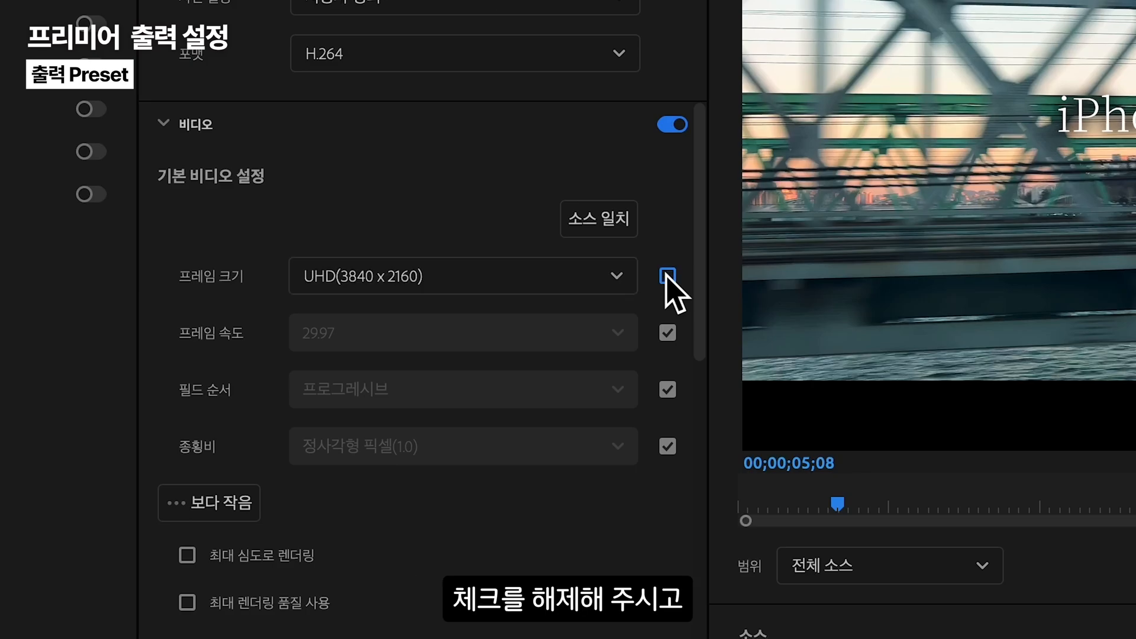
left_click(610, 278)
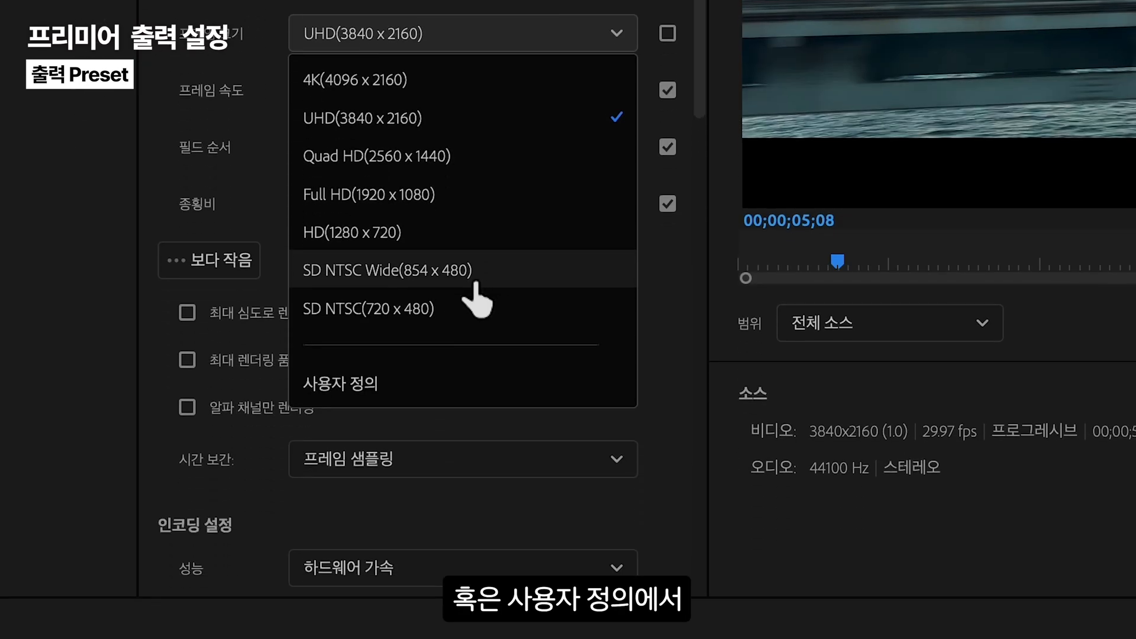
left_click(399, 587)
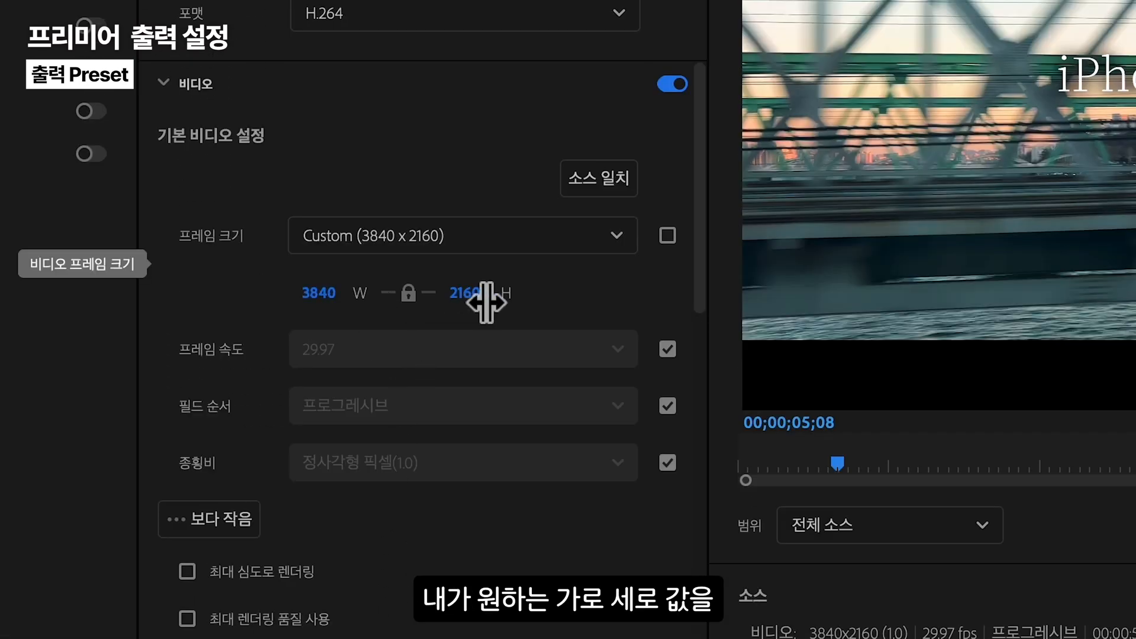
left_click(508, 235)
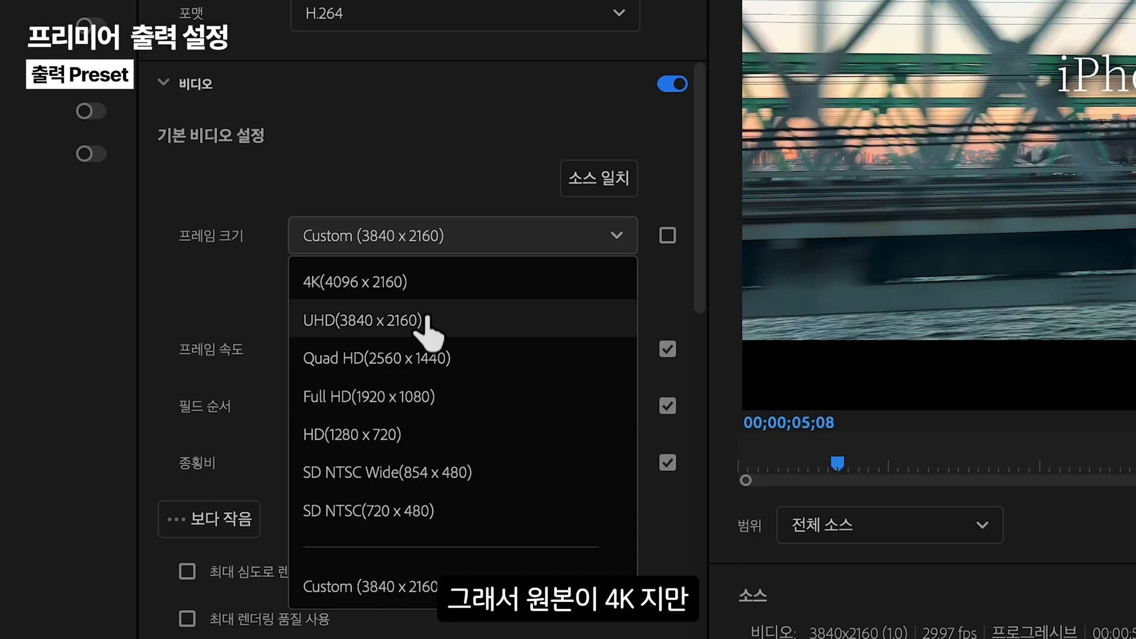
left_click(426, 321)
left_click(452, 237)
left_click(382, 395)
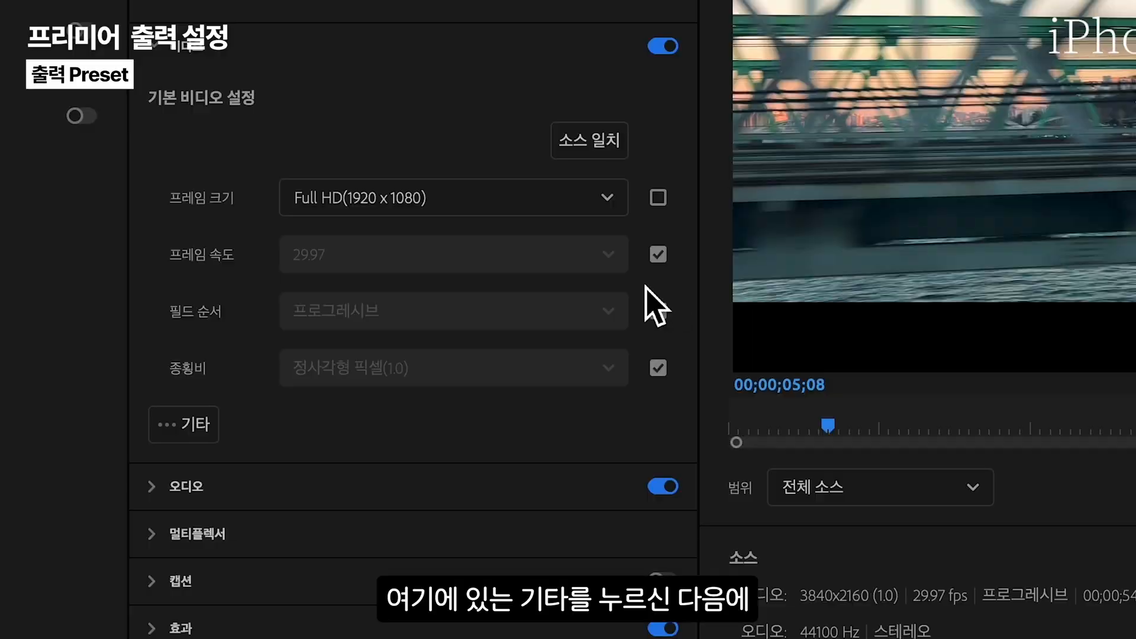
Expand the additional basic video settings down to the maximum depth and maximum render quality options
left_click(196, 438)
scroll(325, 308, "down", 4)
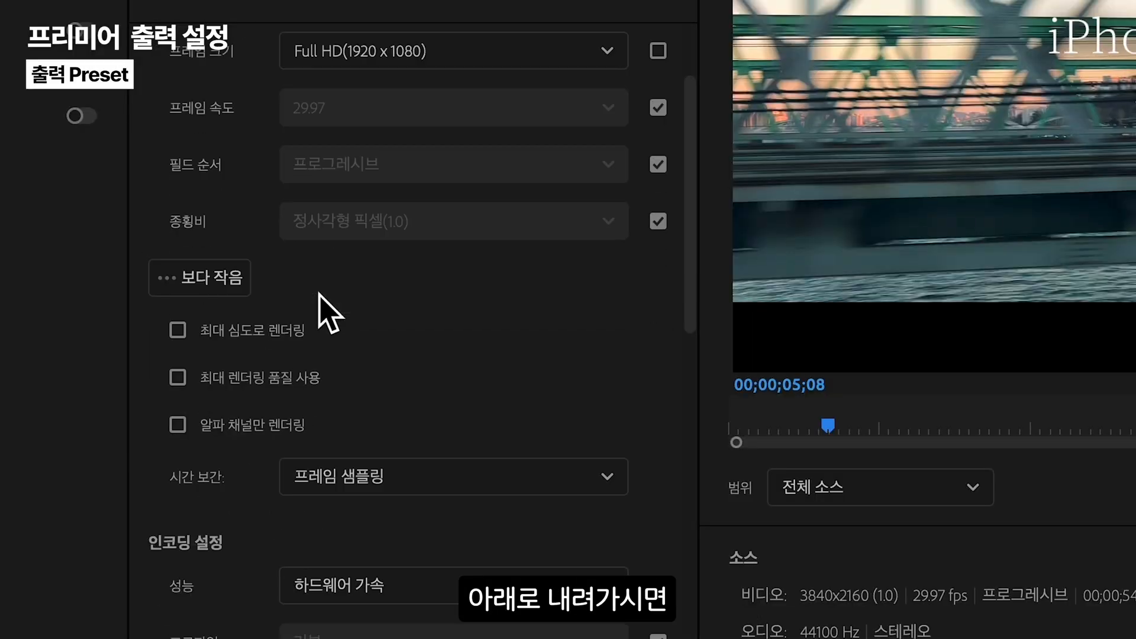
mouse_move(197, 314)
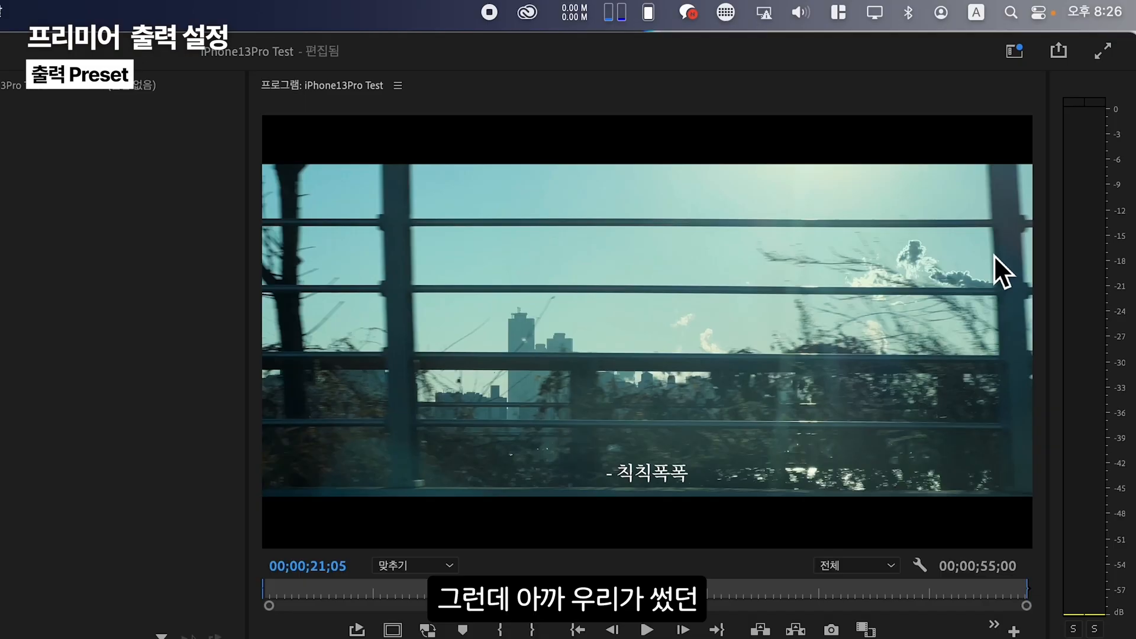
Start a Quick Export of the iPhone13Pro Test sequence using the Match Source - Adaptive Medium Bitrate preset
left_click(1063, 58)
left_click(753, 232)
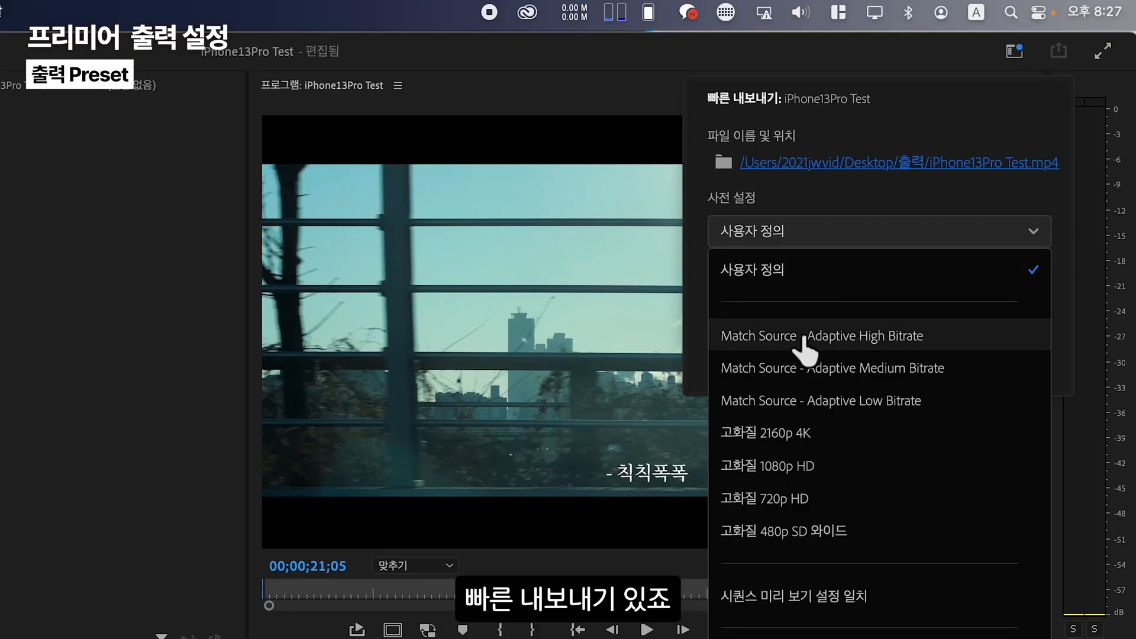
left_click(818, 360)
left_click(997, 358)
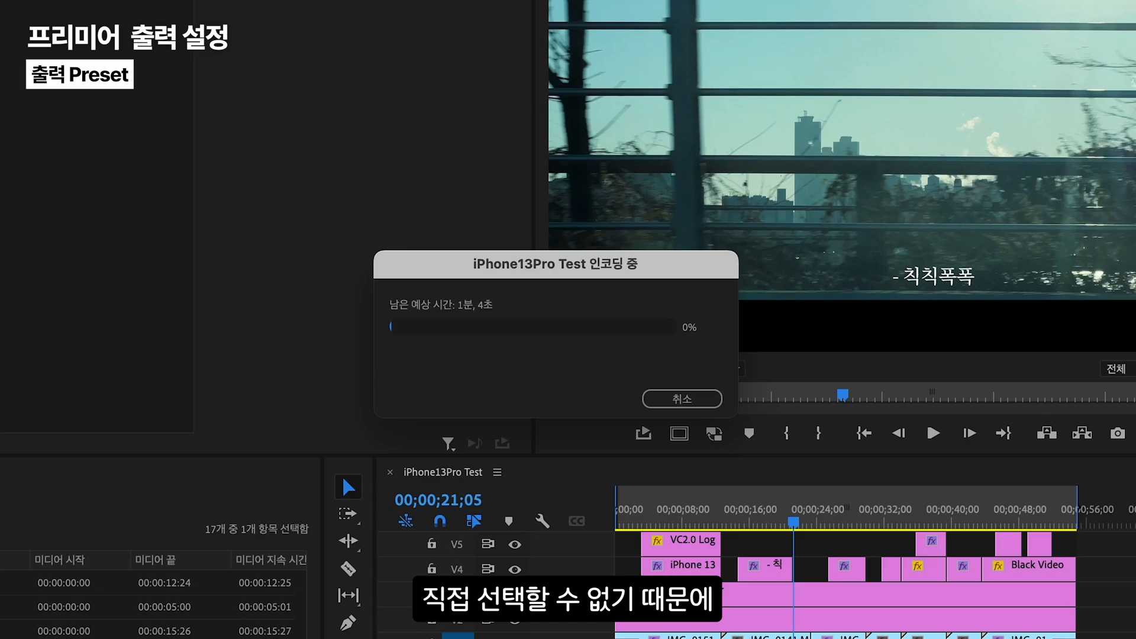